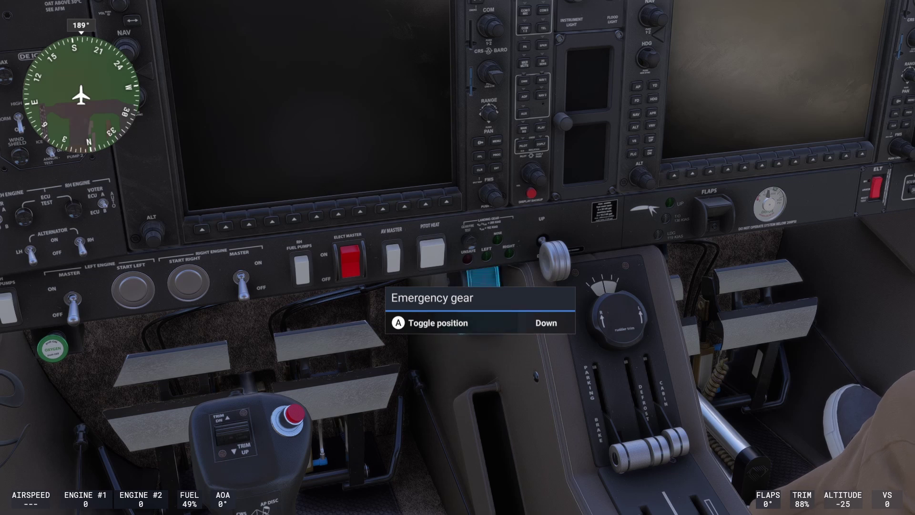
Pause the flight with Esc to bring up the pause menu over the airfield view.
key(Escape)
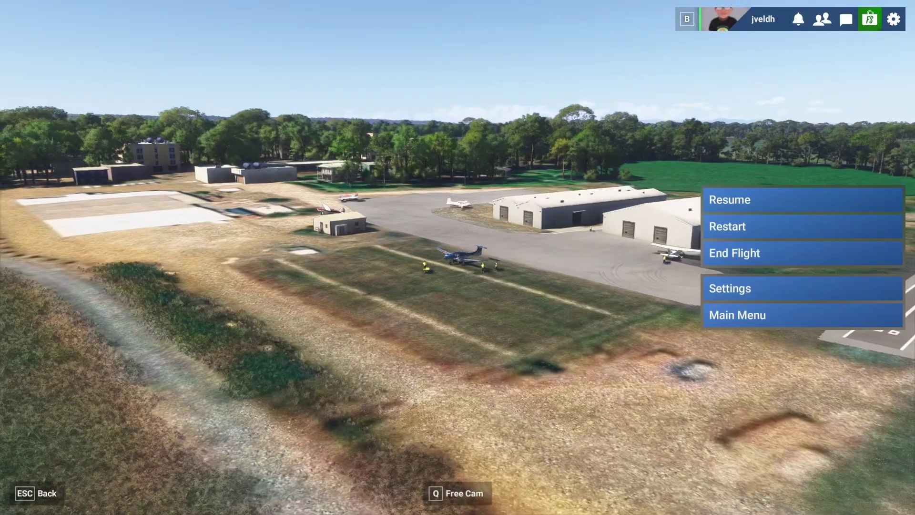
Go to Settings > Controls to show the T.16000M joystick bindings for the DA62.
click(730, 289)
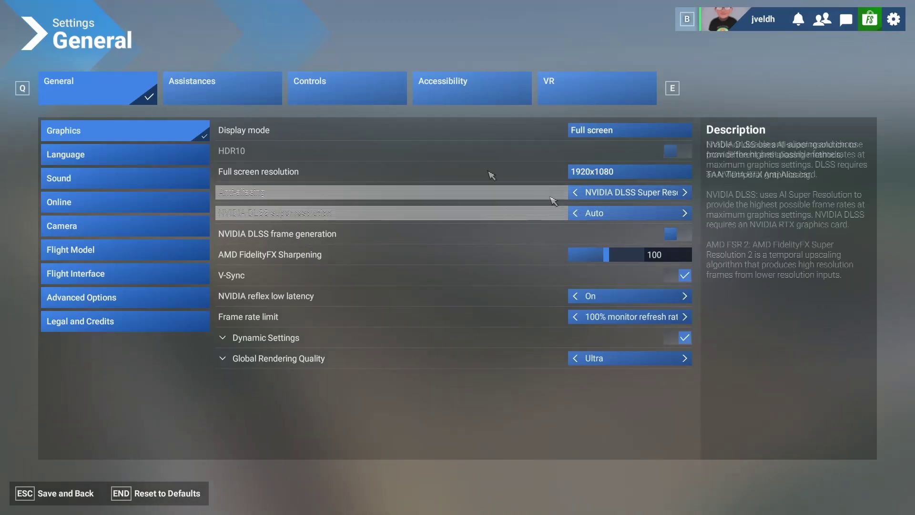
click(339, 90)
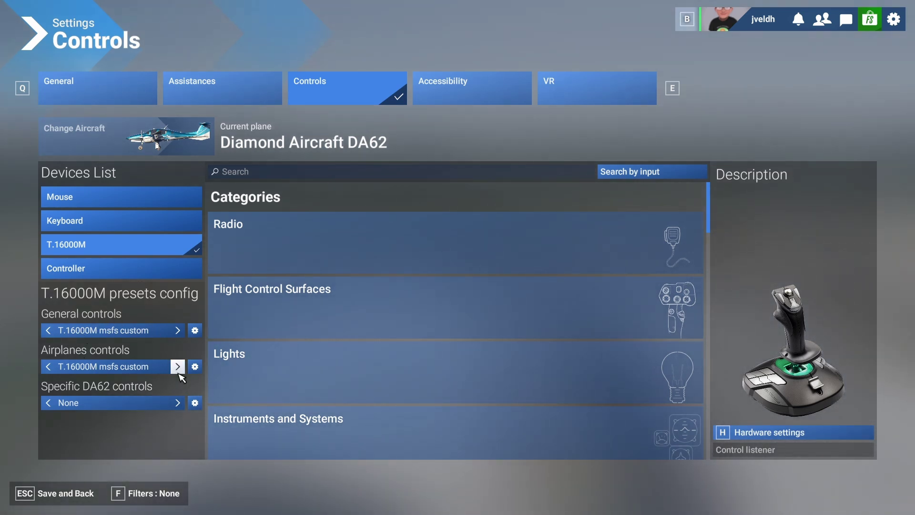
Search the control commands for 'trim' to list the elevator, aileron and rudder trim bindings.
click(256, 173)
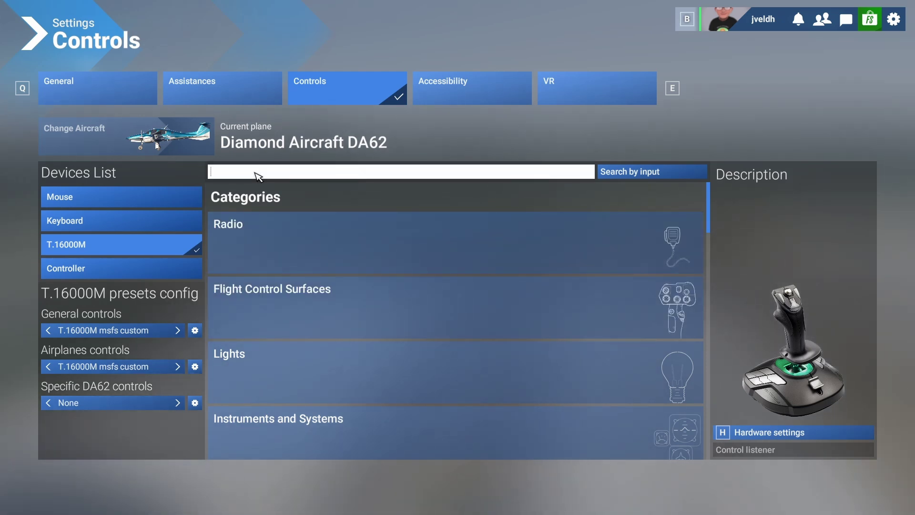
text(trim)
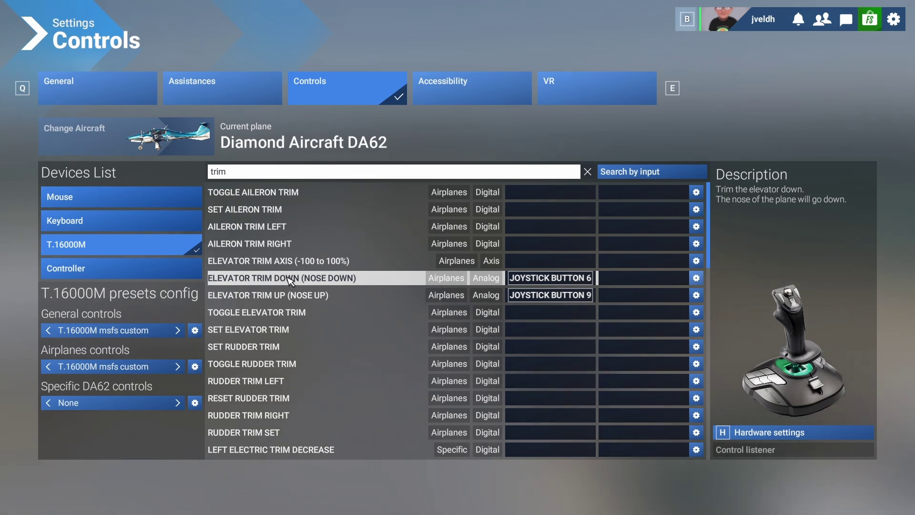
Assign joystick button 6 combinations to AILERON TRIM LEFT and AILERON TRIM RIGHT.
click(560, 235)
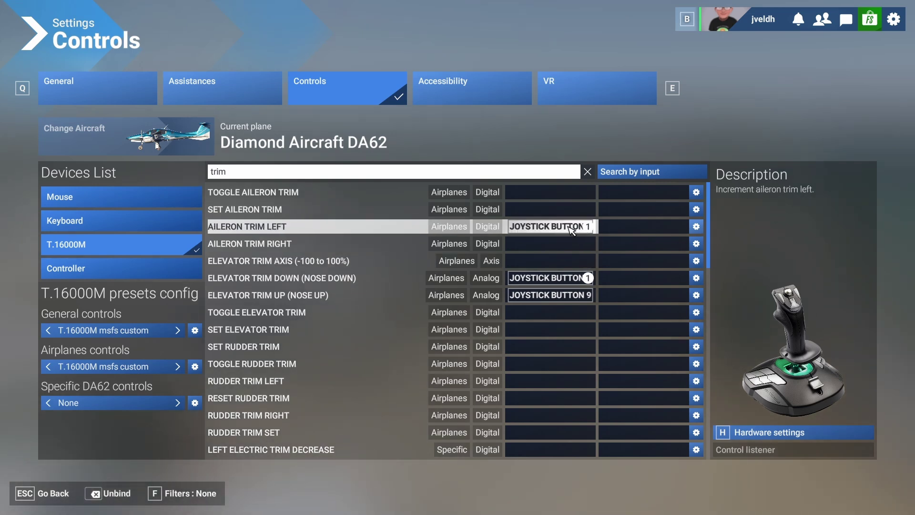
click(571, 230)
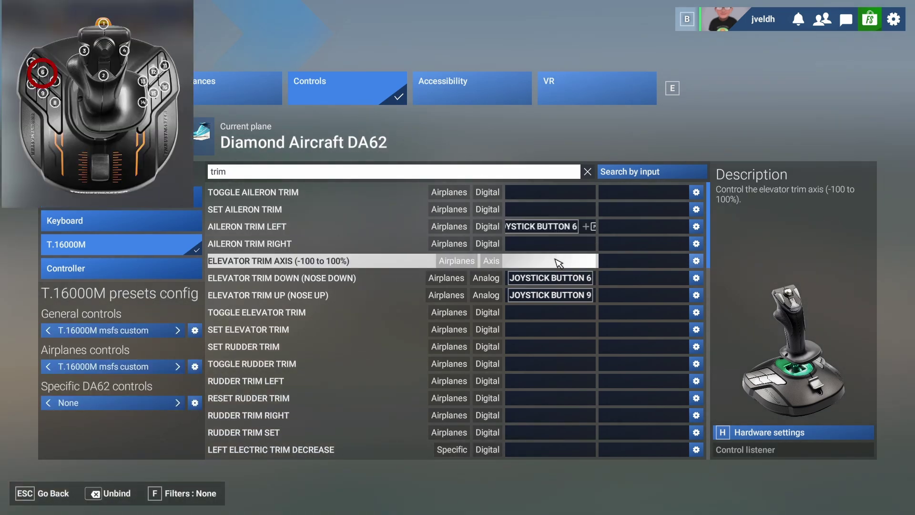
click(553, 244)
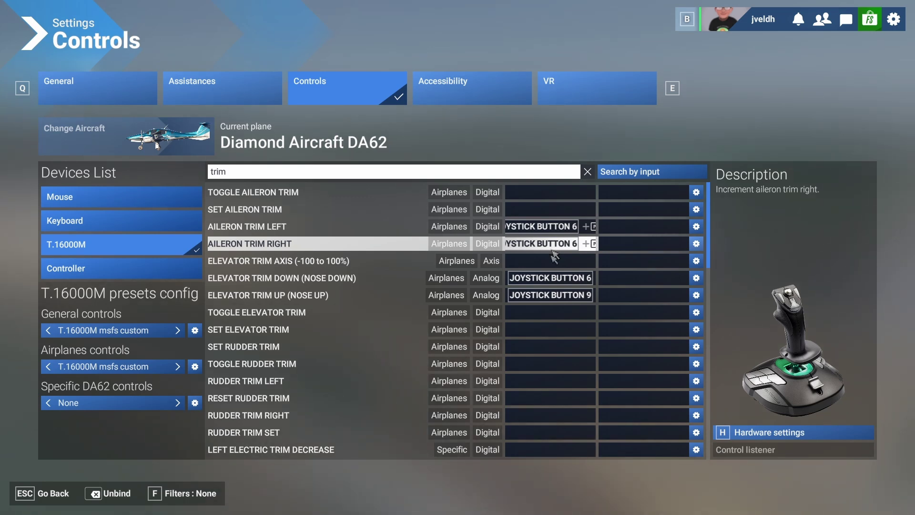
Bind joystick button 9 combinations to RUDDER TRIM LEFT, RUDDER TRIM RIGHT and RESET RUDDER TRIM.
click(541, 382)
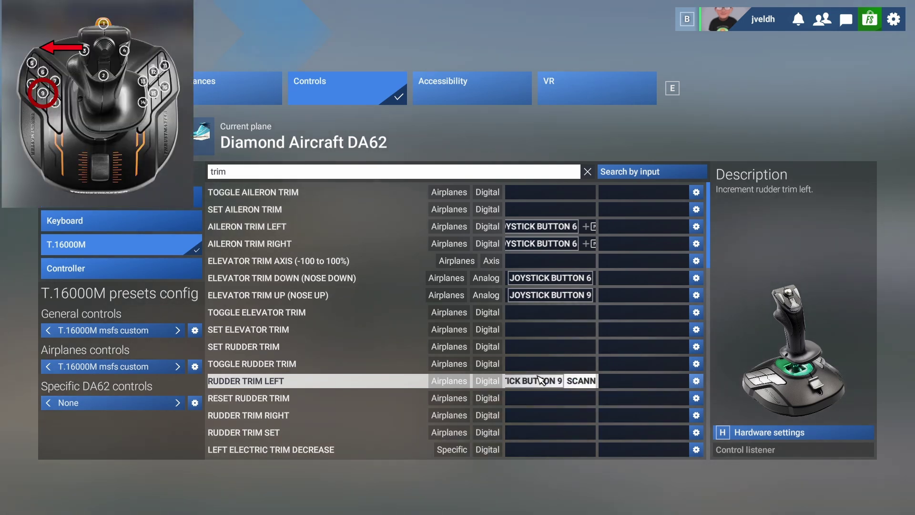
key(Return)
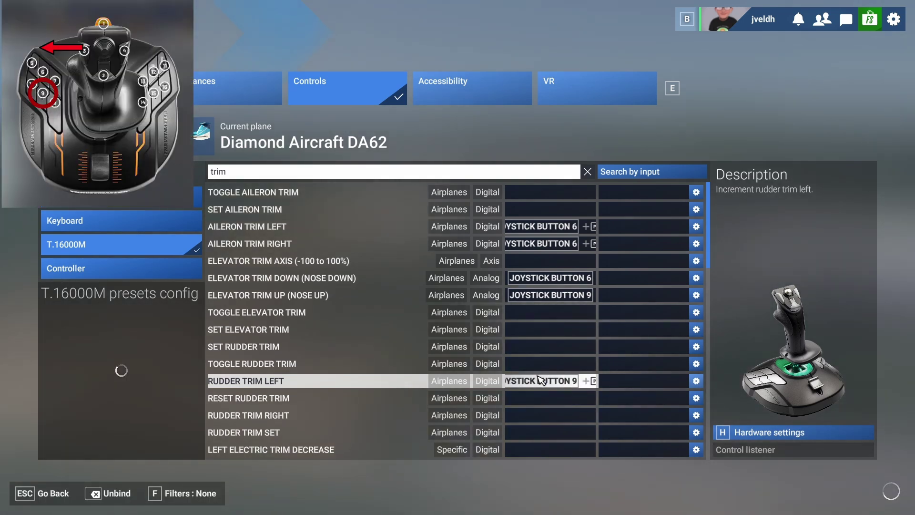
click(544, 415)
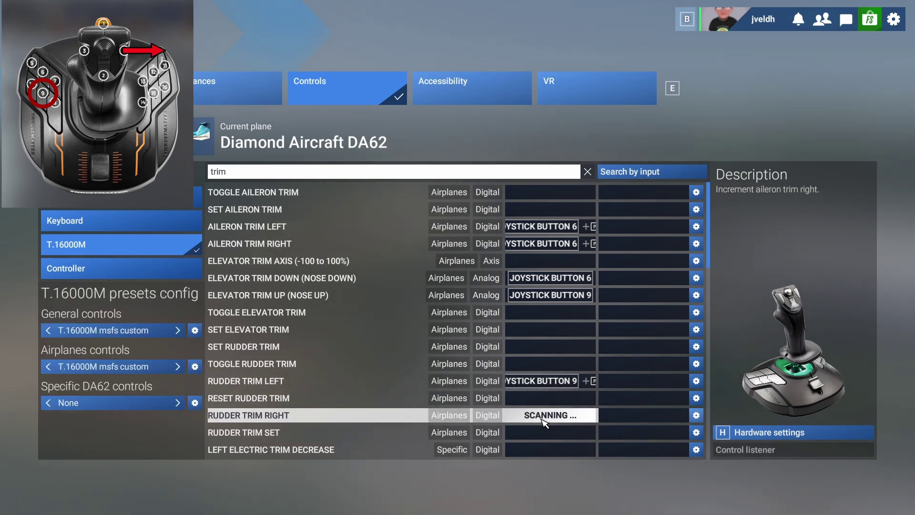
key(Return)
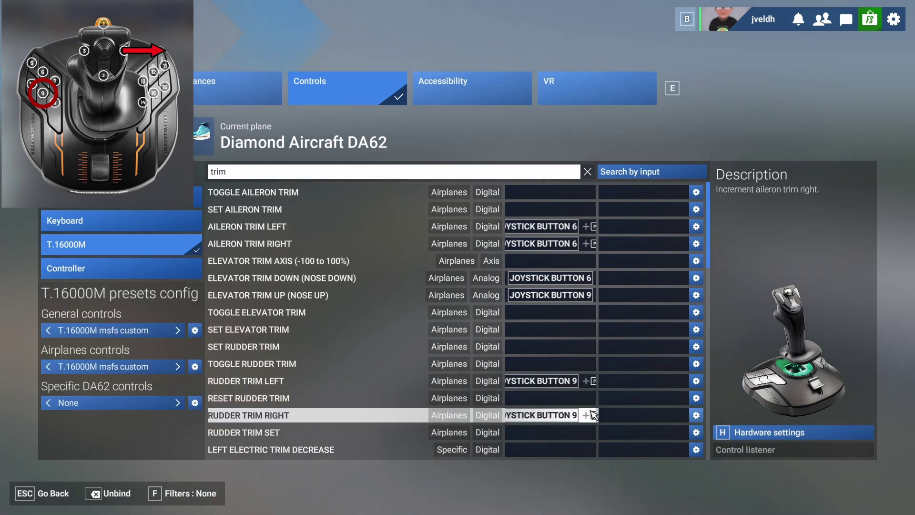
click(550, 402)
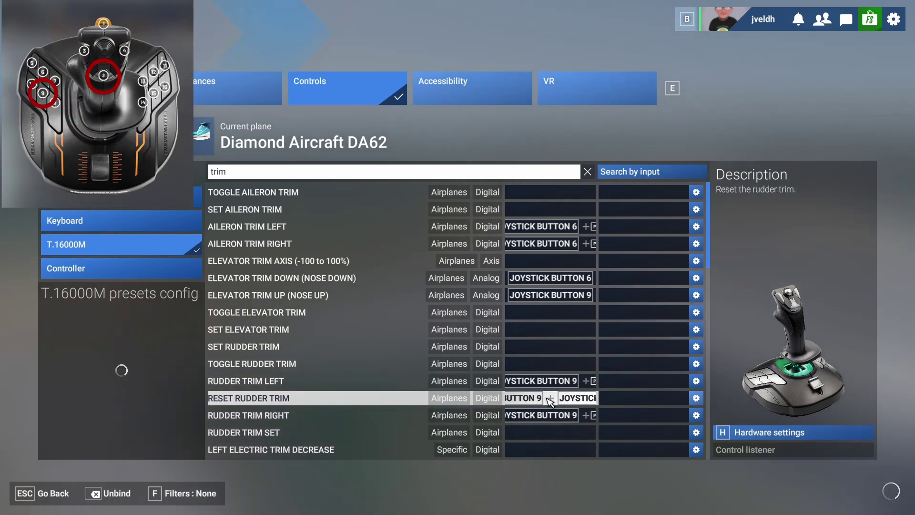
Check the RESET RUDDER TRIM combination, then save the bindings and return to the pause menu.
click(696, 398)
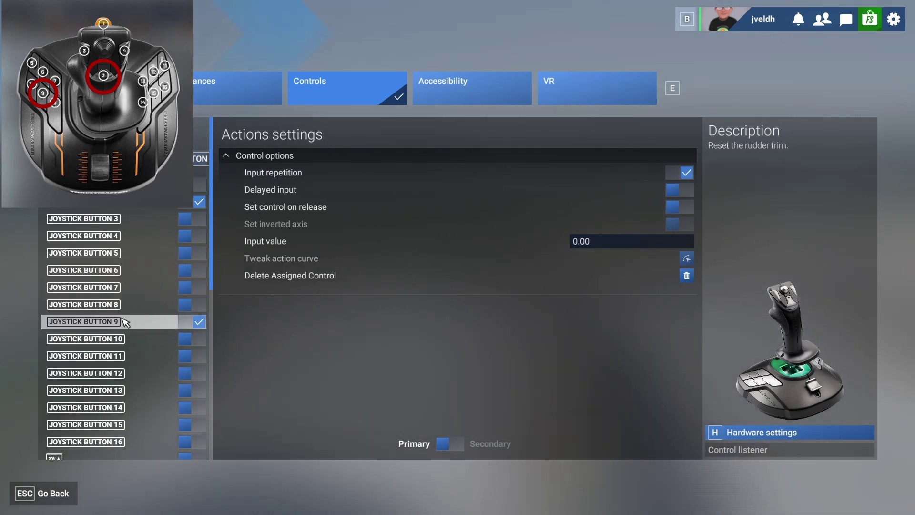
click(45, 493)
click(46, 494)
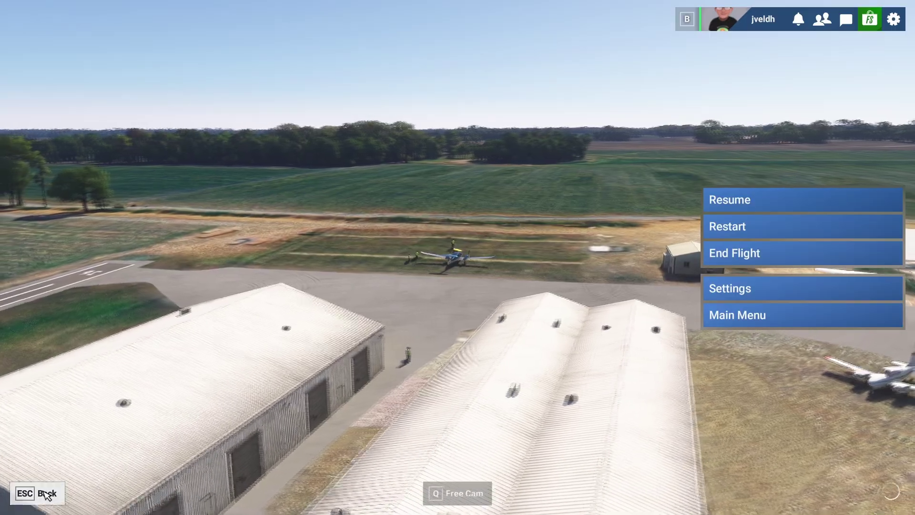
Resume the flight, nudge the elevator trim up twice to test it, then pause again.
click(47, 494)
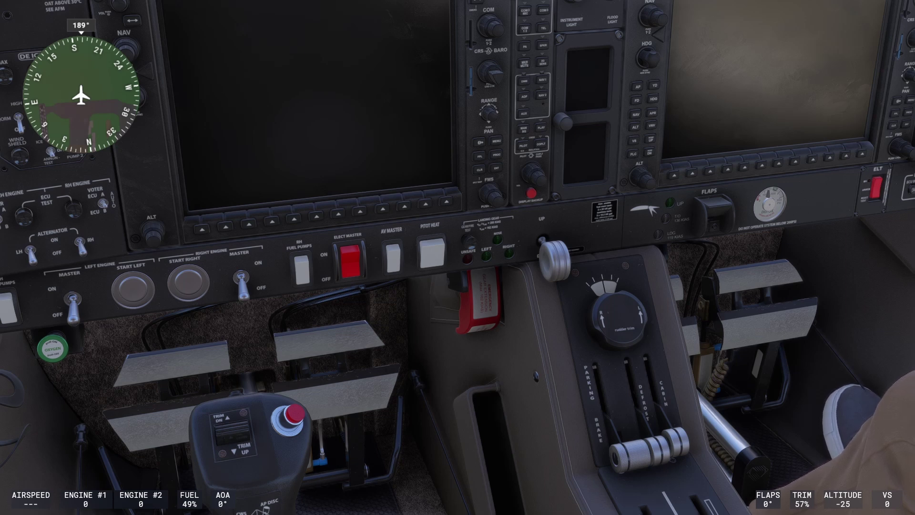
key(KP_1)
key(KP_1)
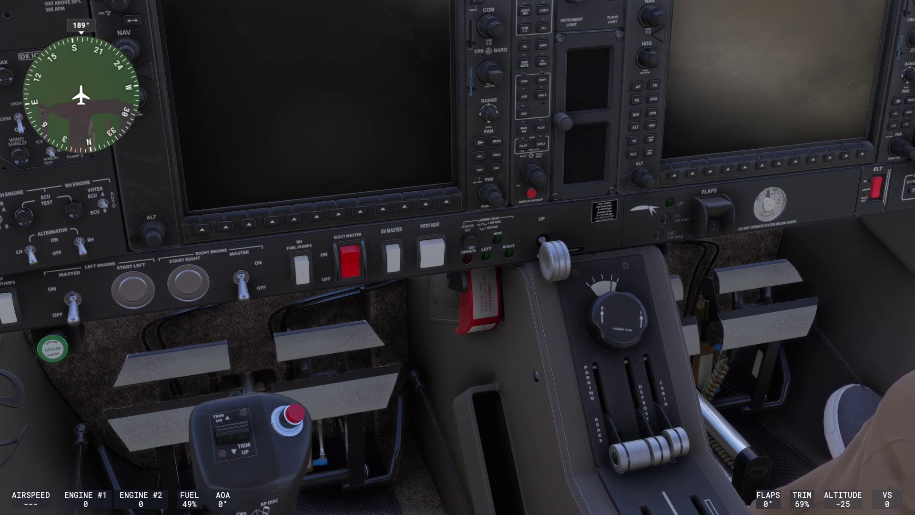
key(KP_1)
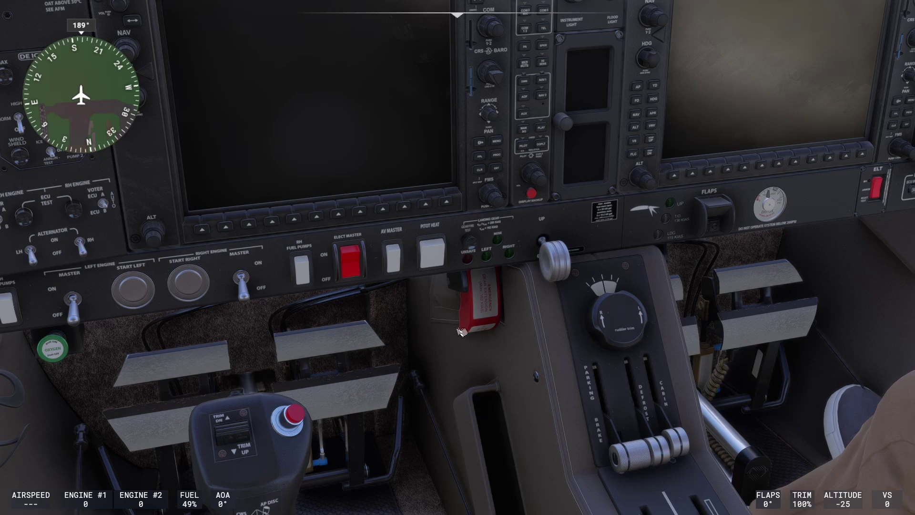
key(ctrl+space)
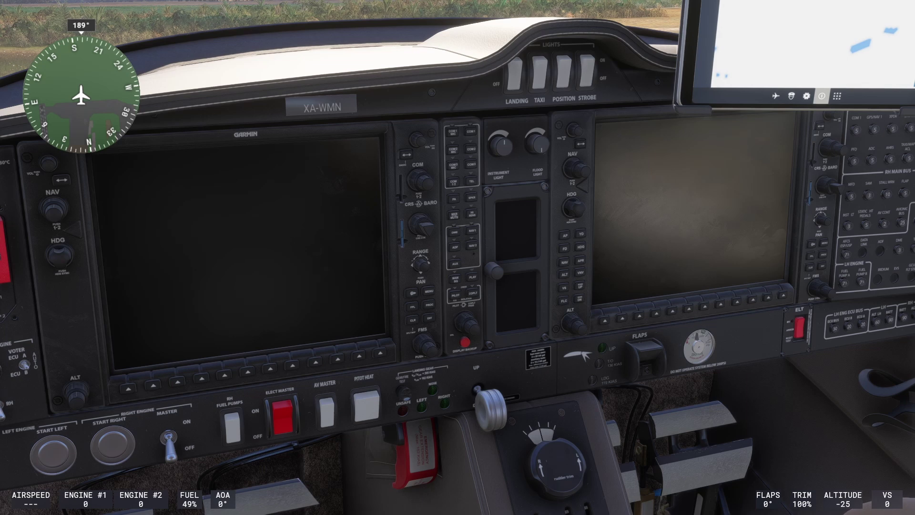
key(Escape)
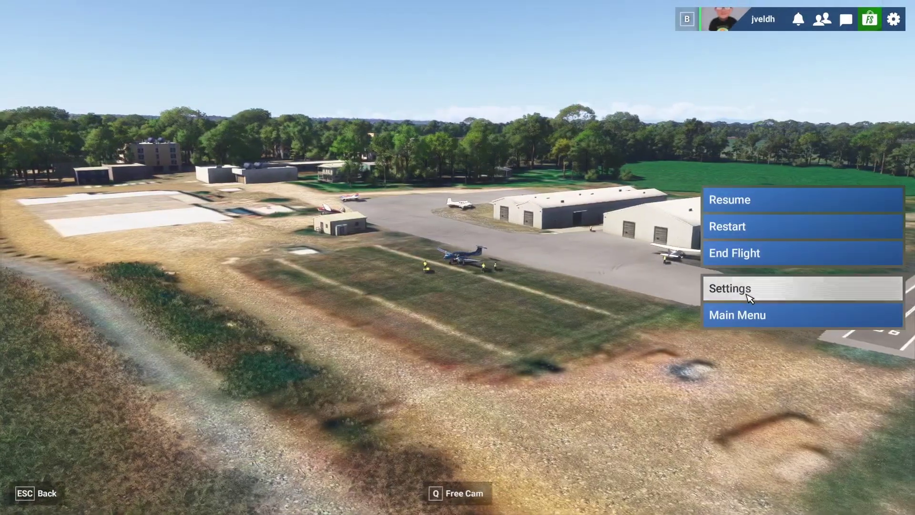
Reopen the T.16000M Controls settings and search the commands for 'autopilot'.
click(750, 298)
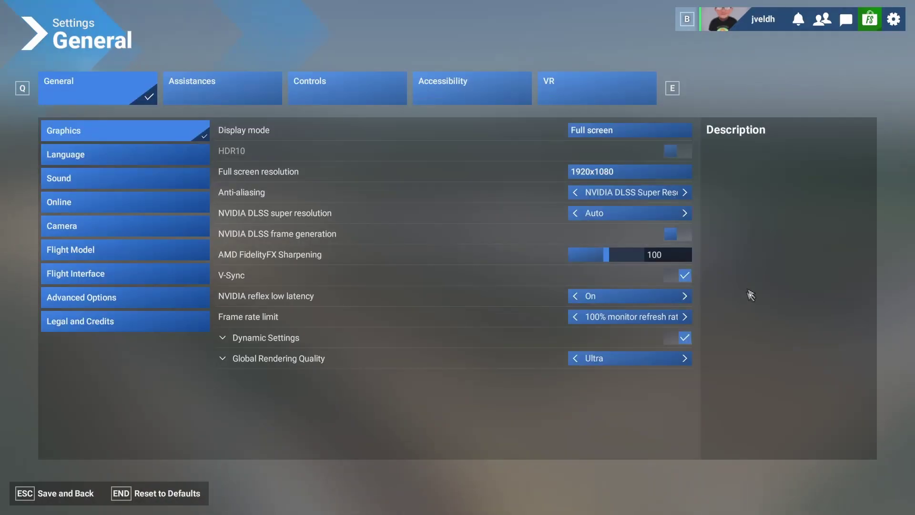
click(326, 93)
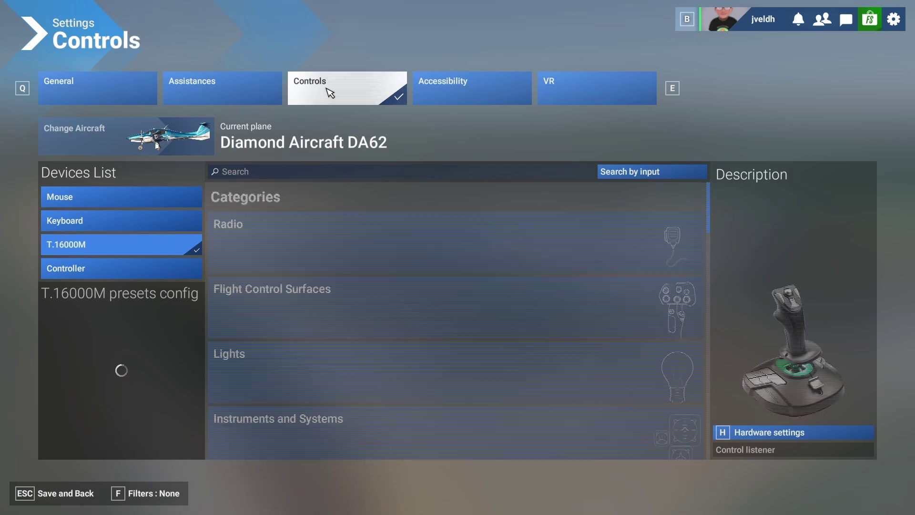
click(258, 173)
text(aut)
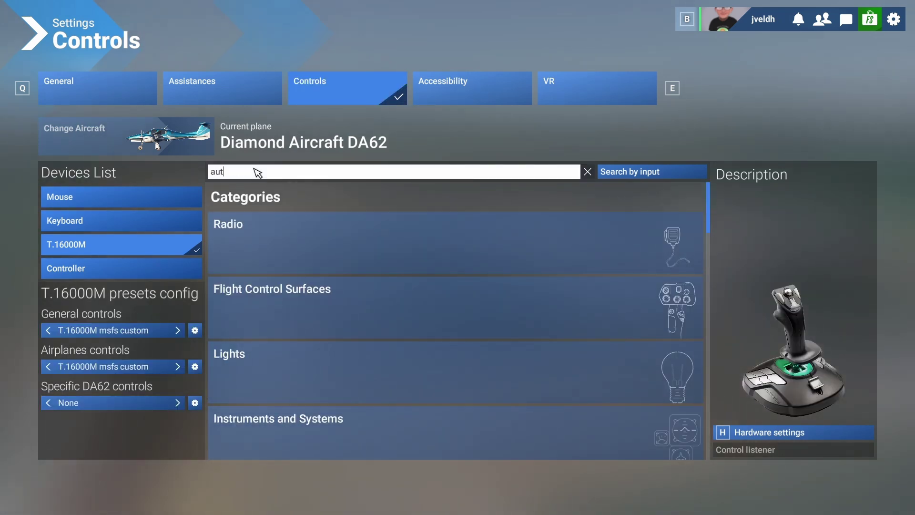
text(opilo)
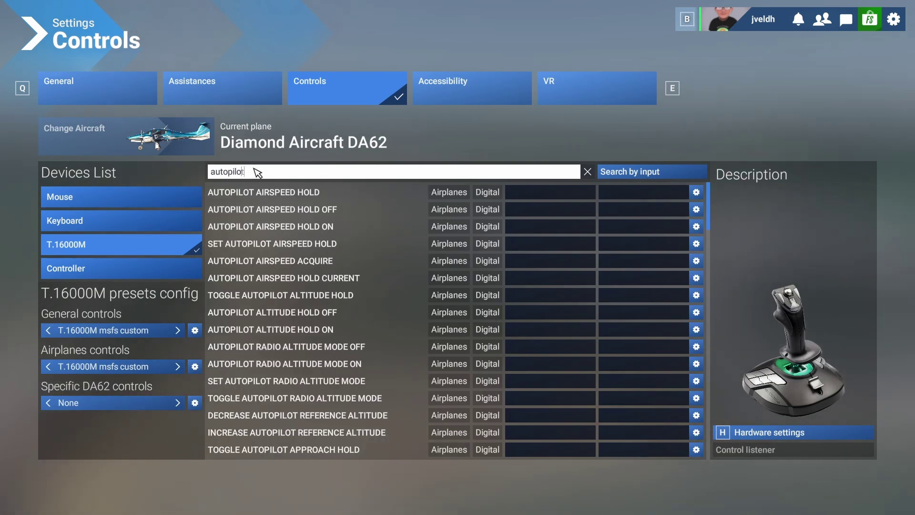
text(t)
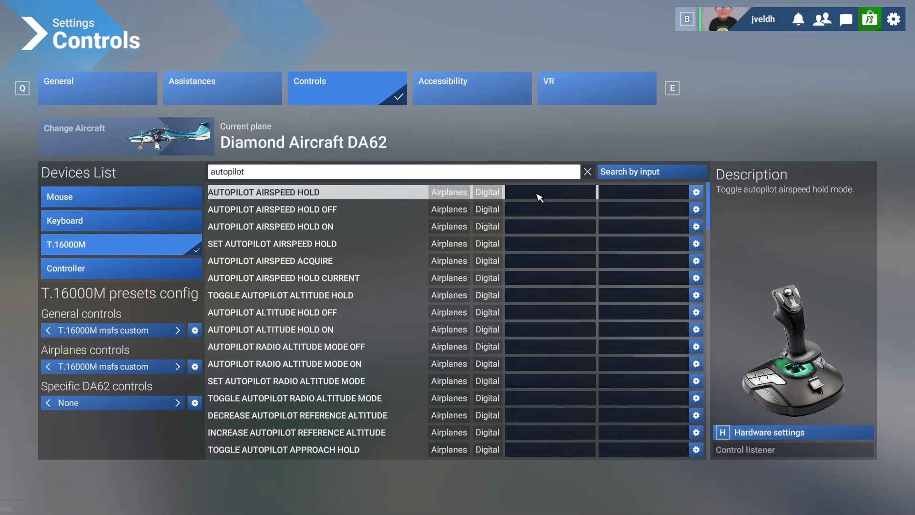
Bind AUTOPILOT AIRSPEED HOLD to joystick buttons 13 + 12 and check the combination.
scroll(541, 200, down, 8)
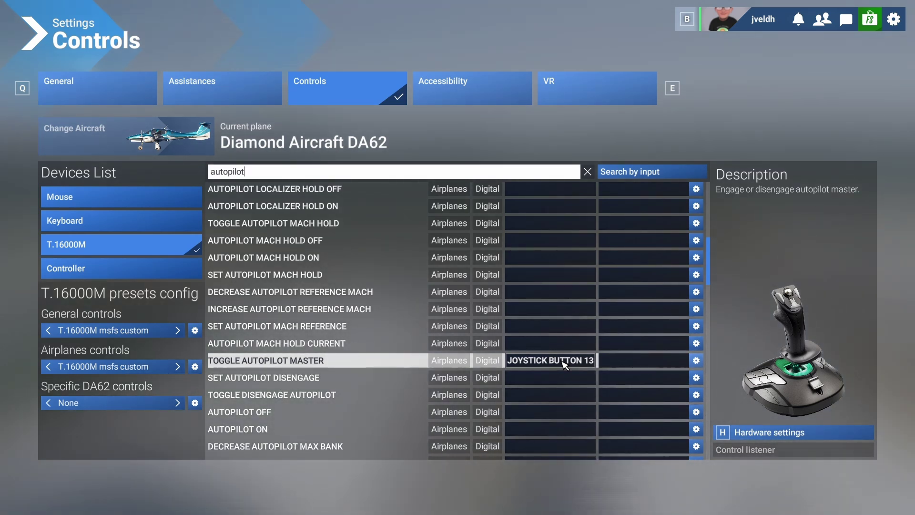
scroll(564, 365, up, 5)
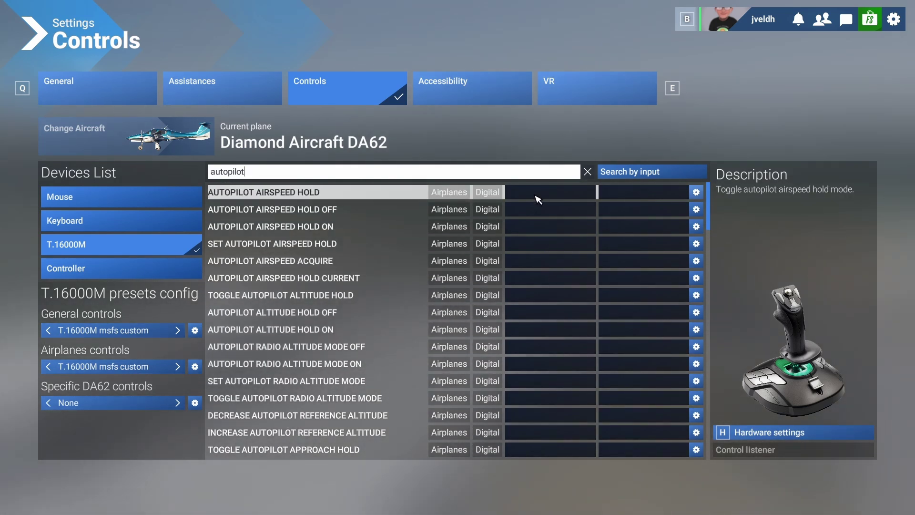
click(538, 195)
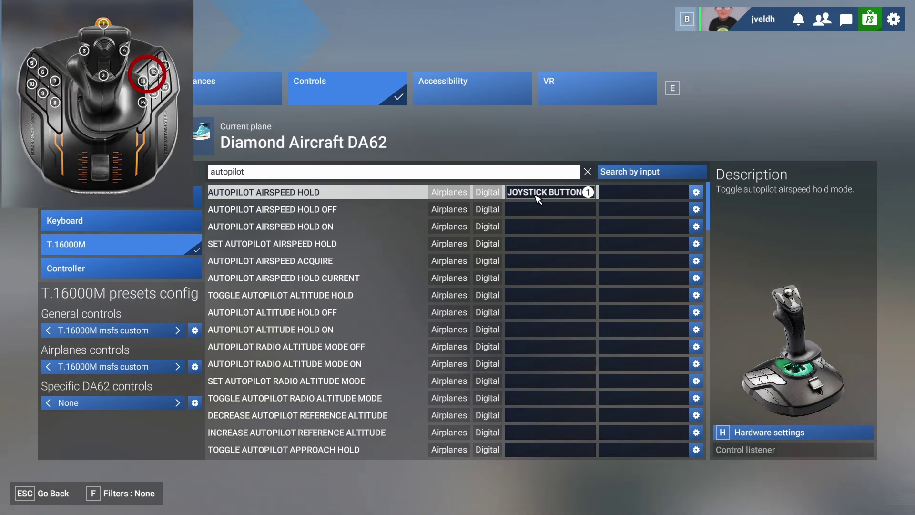
click(549, 191)
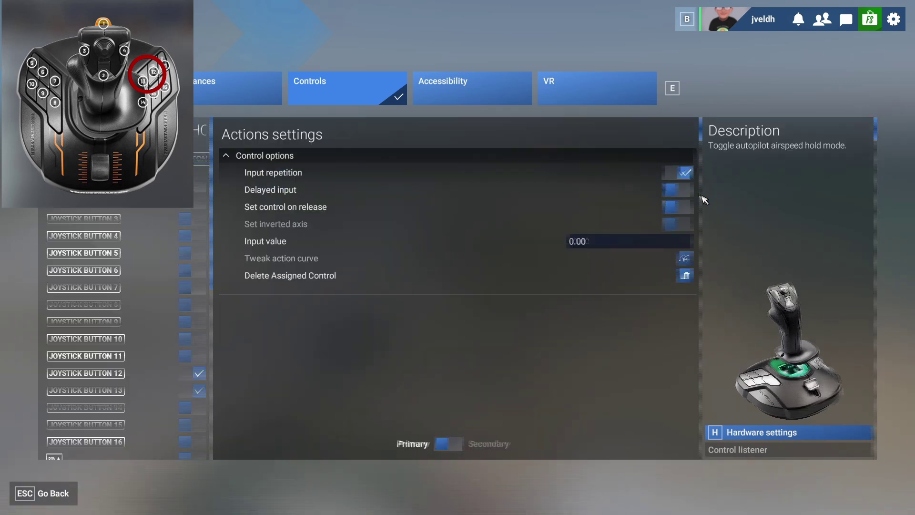
click(697, 192)
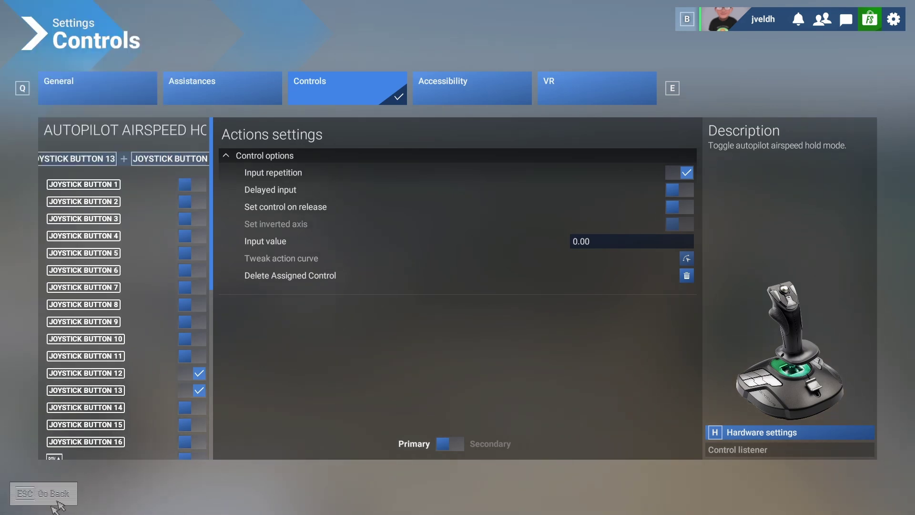
Bind TOGGLE AUTOPILOT ALTITUDE HOLD to joystick buttons 13 + 11 and verify the combination.
click(53, 500)
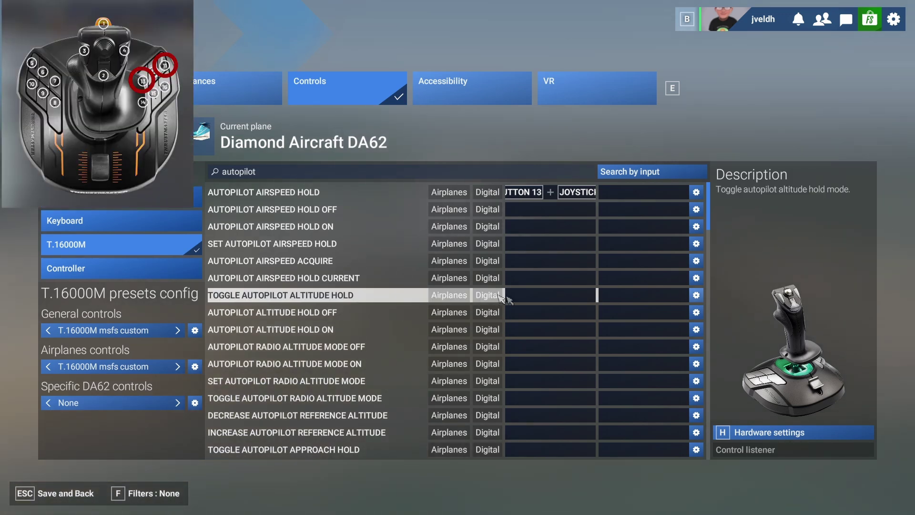
click(525, 300)
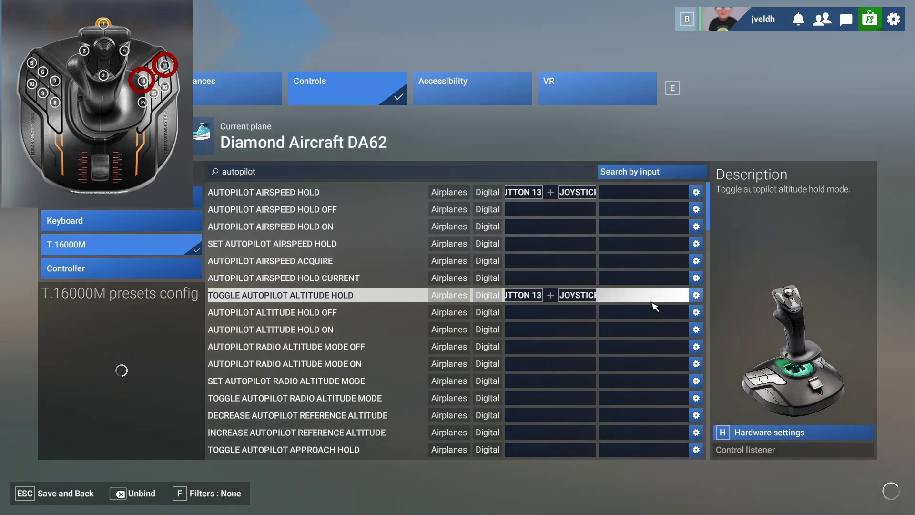
click(697, 295)
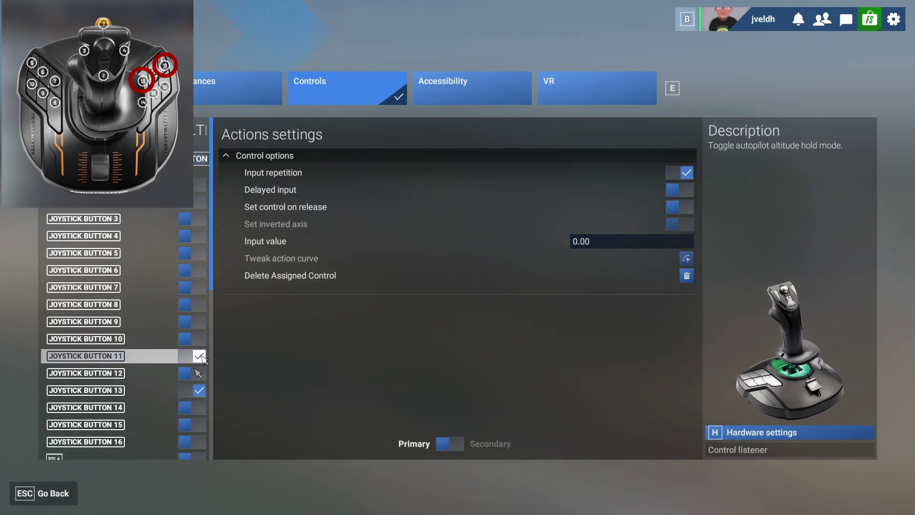
click(48, 494)
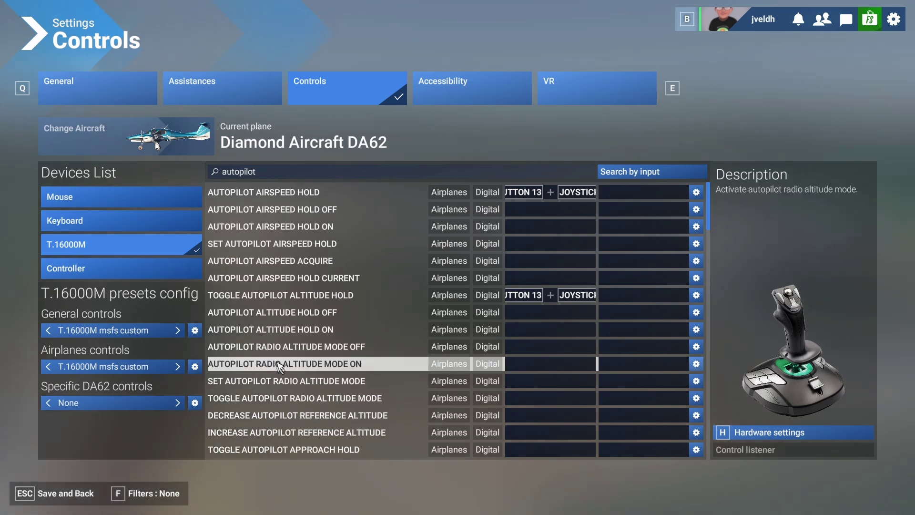
Start capturing a joystick binding with button 13 for TOGGLE AUTOPILOT ATTITUDE HOLD.
scroll(281, 369, down, 2)
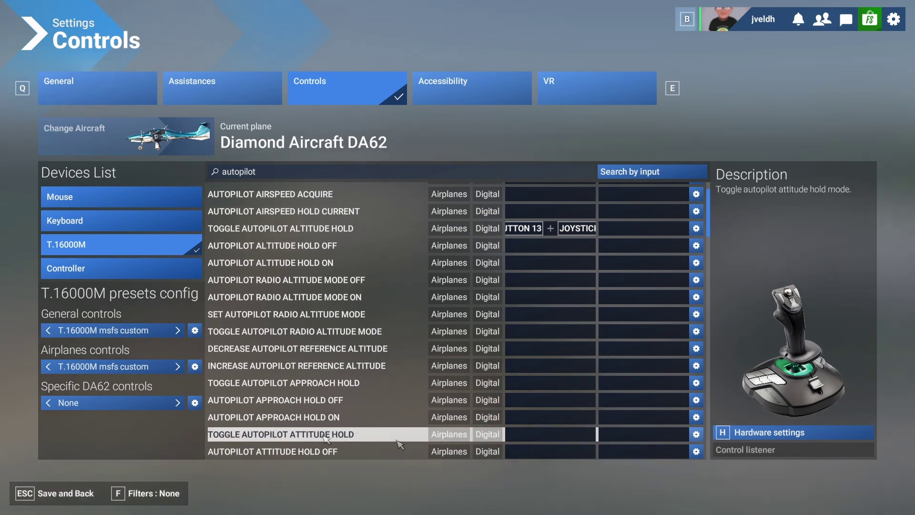
click(524, 435)
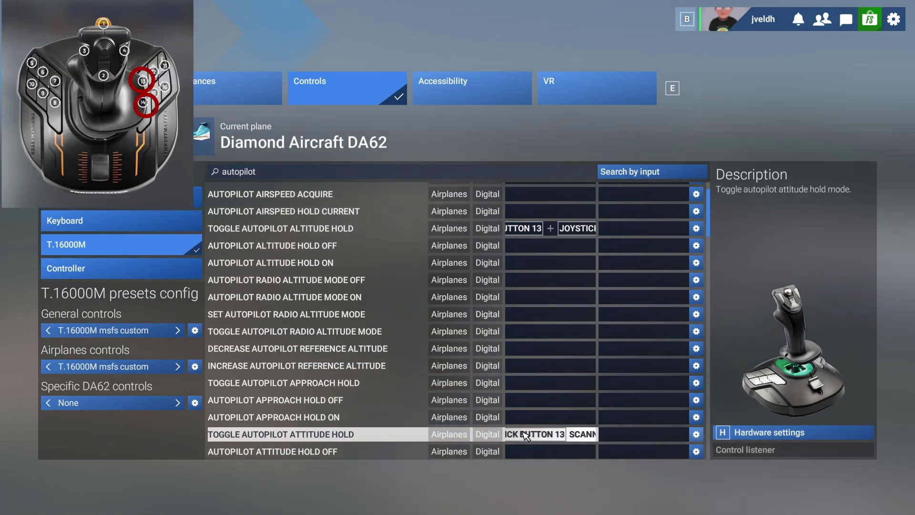